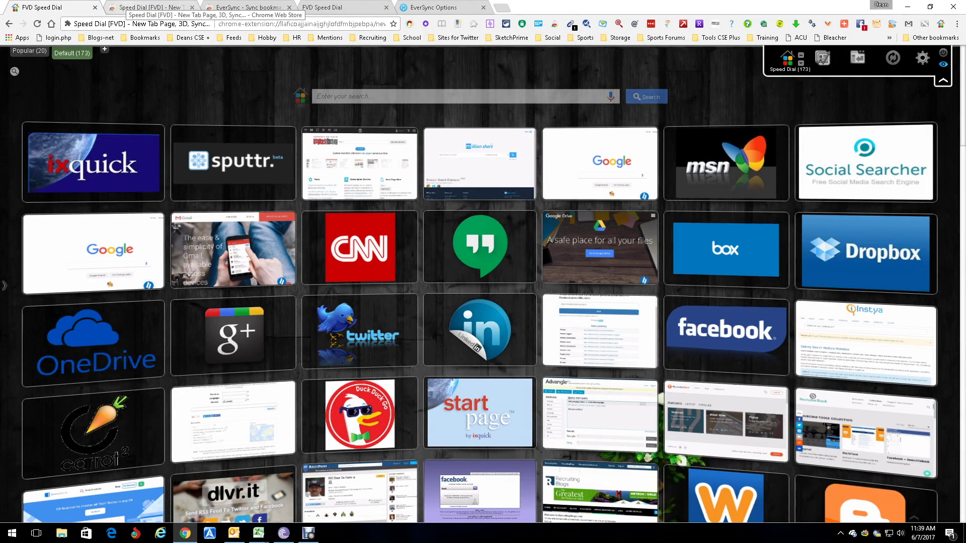
Step: Review the Speed Dial [FVD] store listing and browse the dials of the Default group on the Speed Dial page
left_click(143, 7)
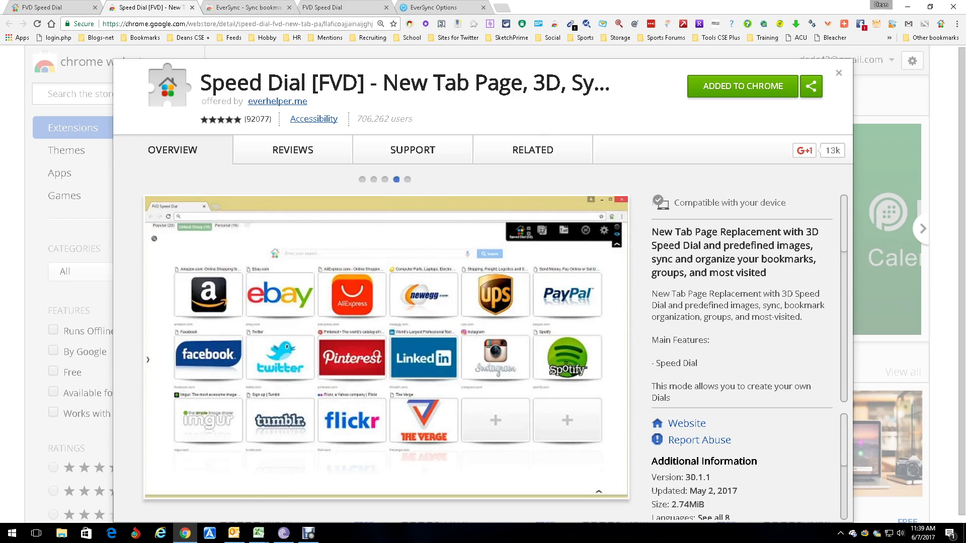
left_click(46, 7)
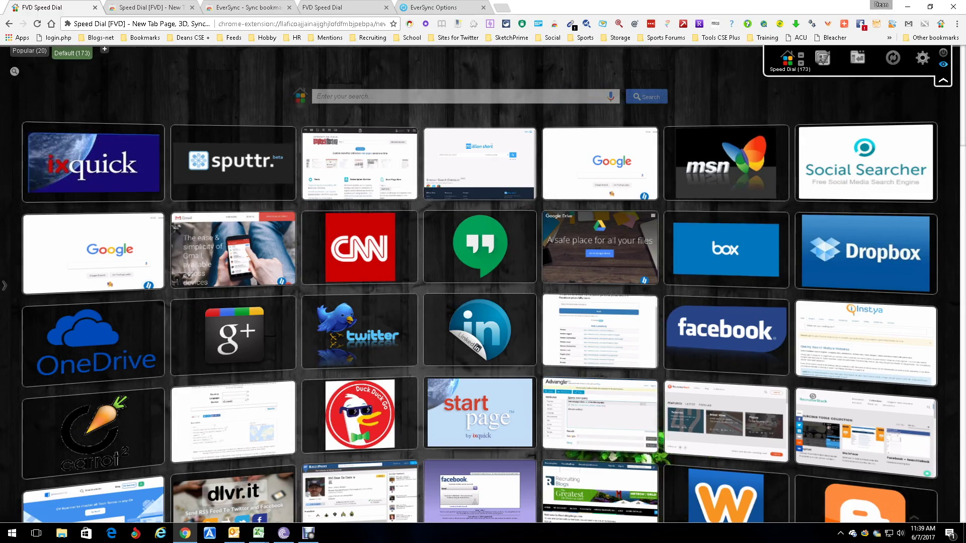
scroll(483, 282, "down", 10)
scroll(483, 282, "down", 5)
scroll(483, 282, "up", 15)
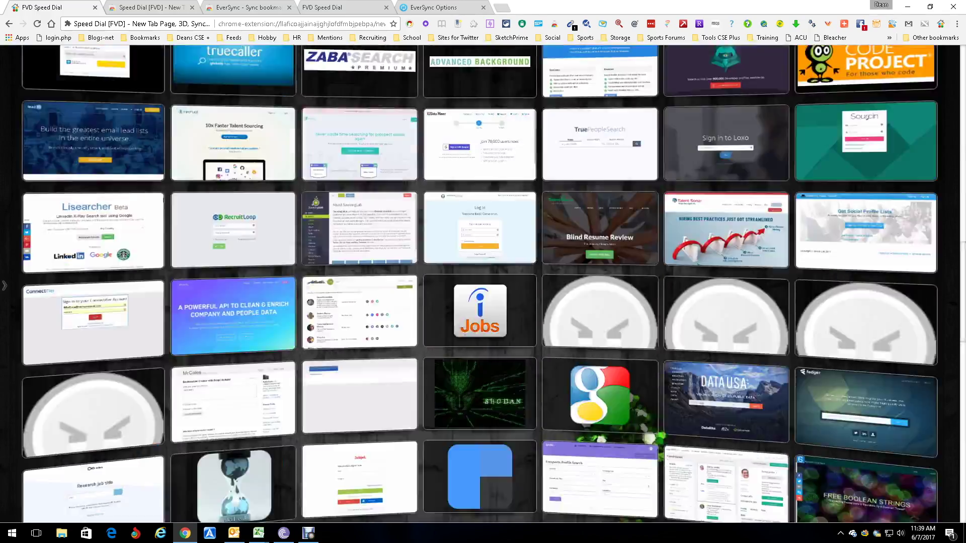
left_click(14, 71)
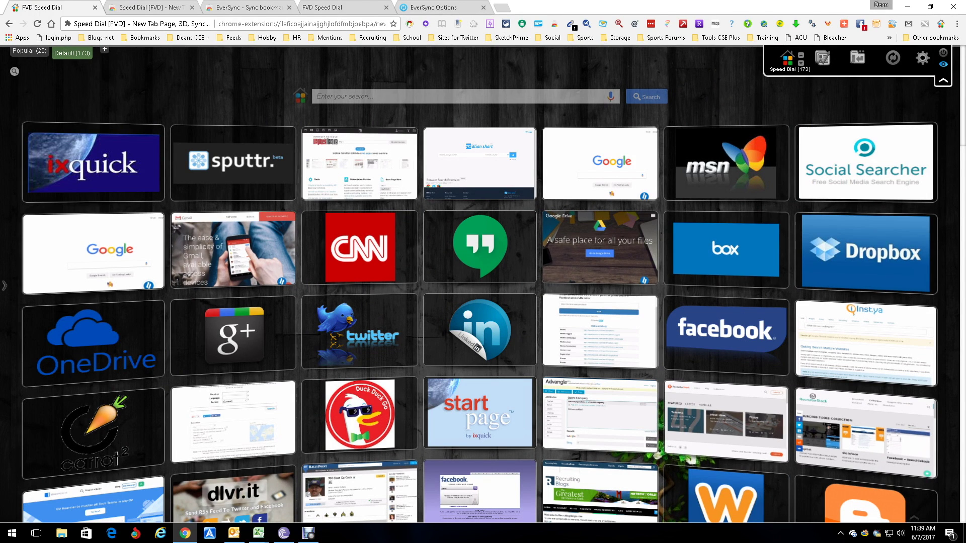
Step: View the Popular dial group and inspect the Add group dialog from the Default group without adding a group
left_click(29, 53)
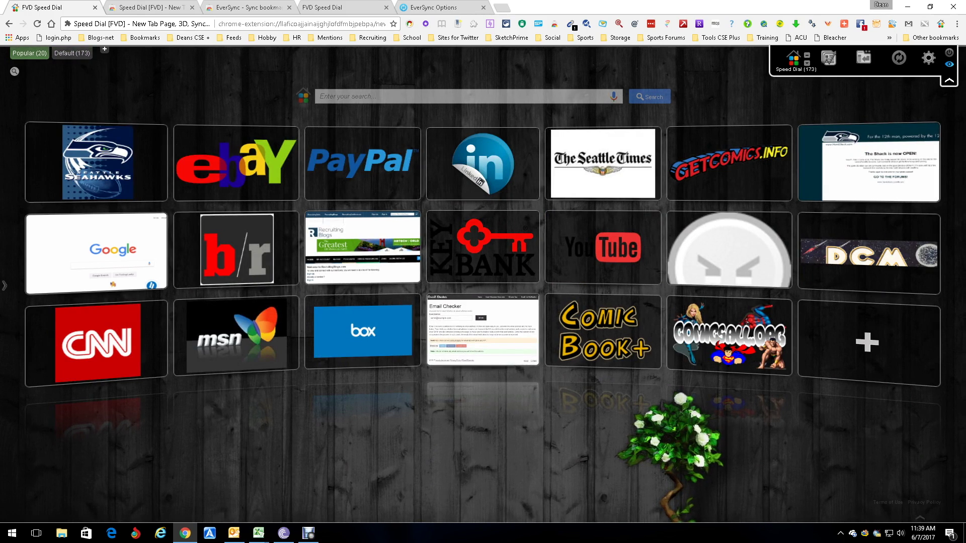
left_click(72, 51)
left_click(105, 49)
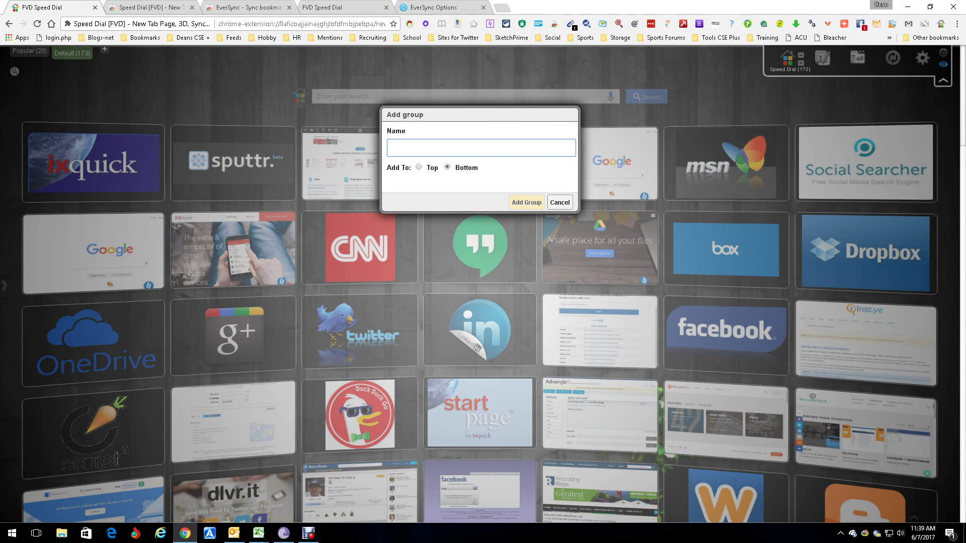
left_click(559, 203)
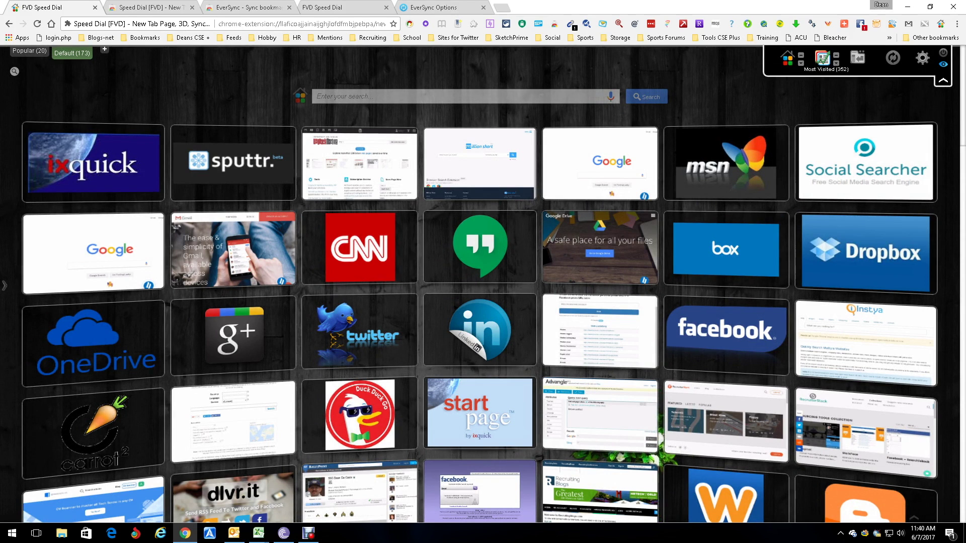
Step: View the lists of most visited and recently closed pages on the Speed Dial page
left_click(822, 57)
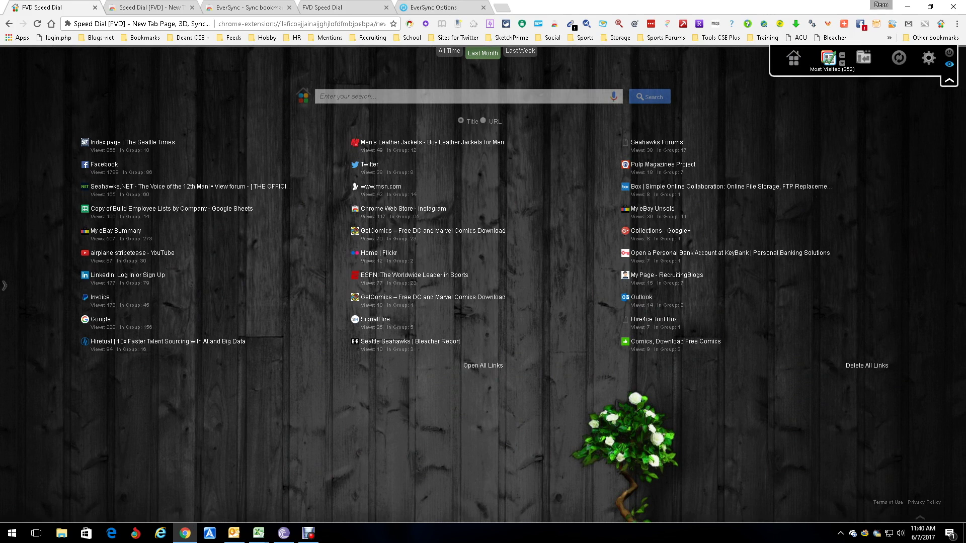
left_click(863, 57)
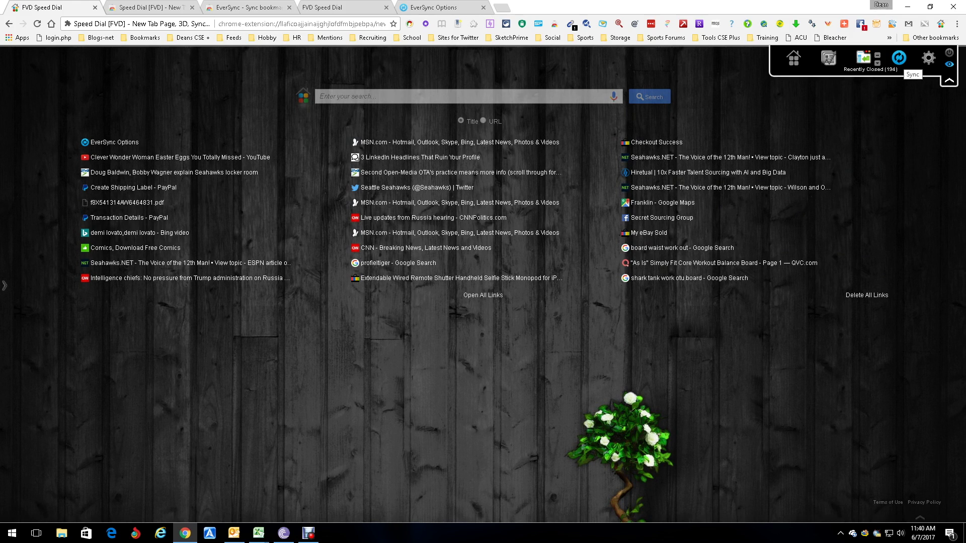
Step: Examine the Speed Dial options for global settings, appearance, Speed Dial, Most Visited, Recently Closed, background and fonts
left_click(929, 57)
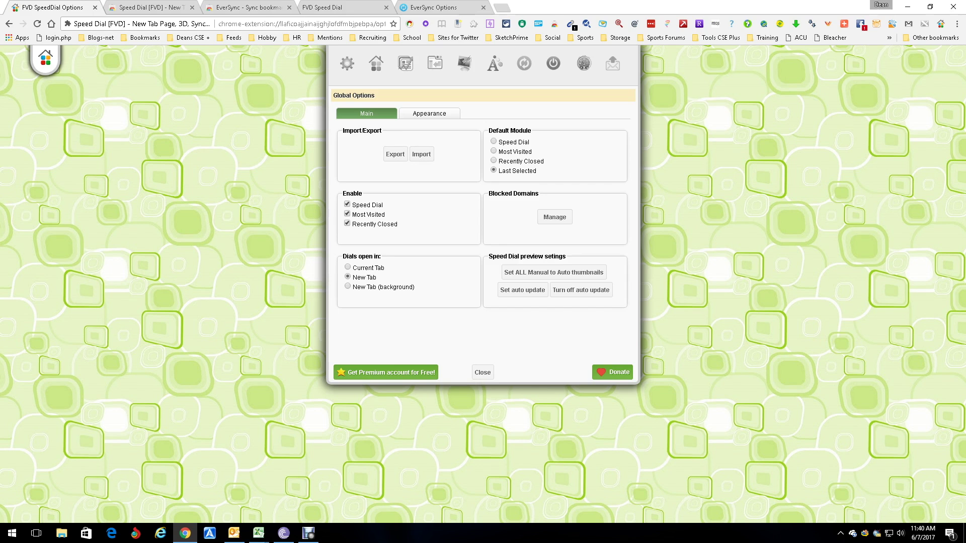
left_click(429, 113)
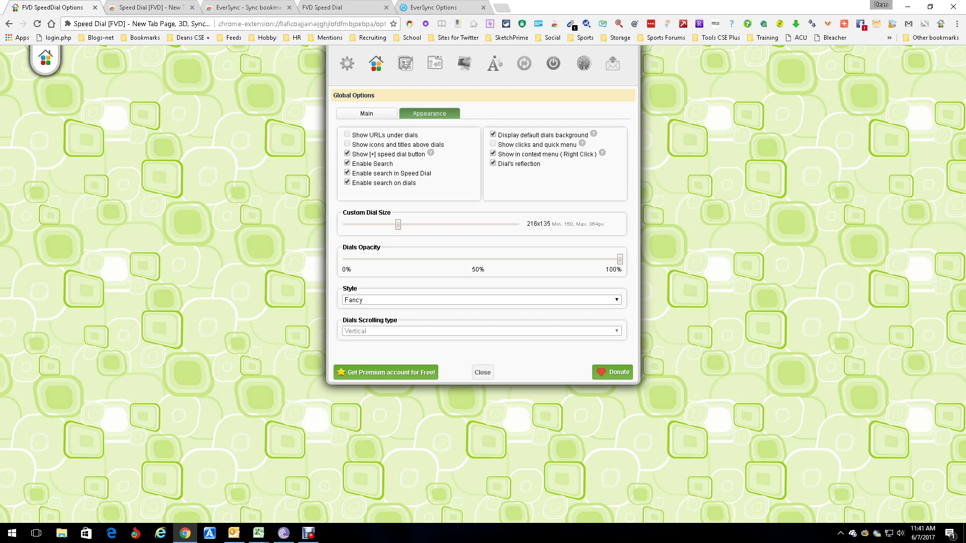
left_click(376, 63)
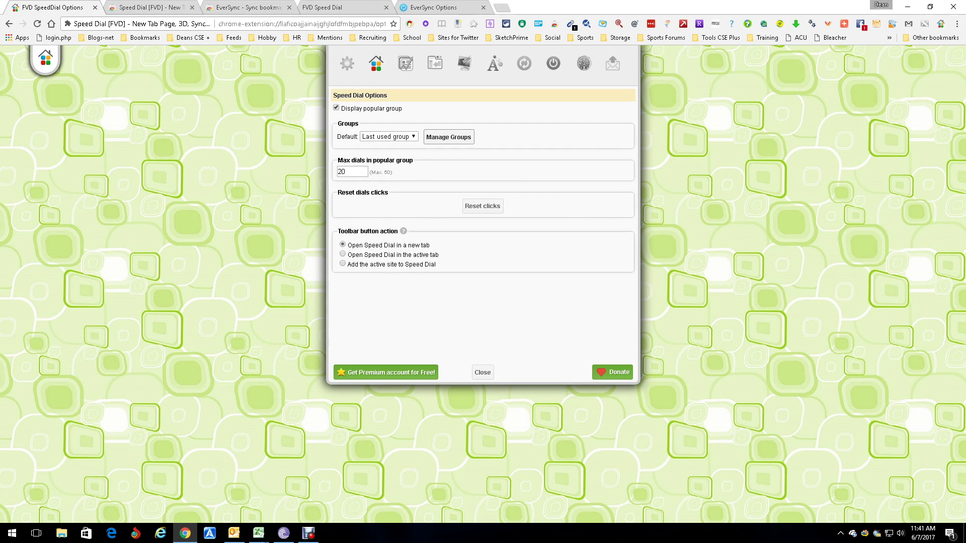
left_click(406, 63)
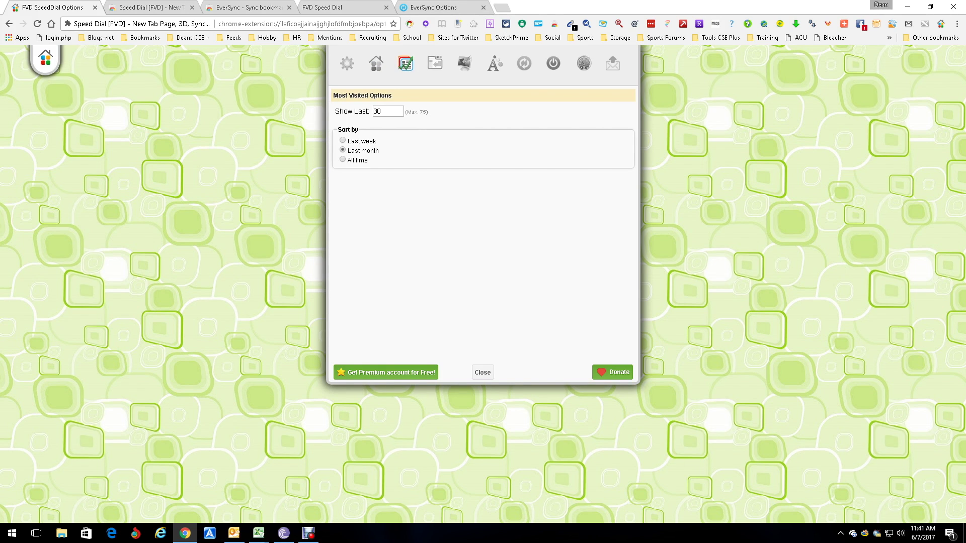
left_click(376, 63)
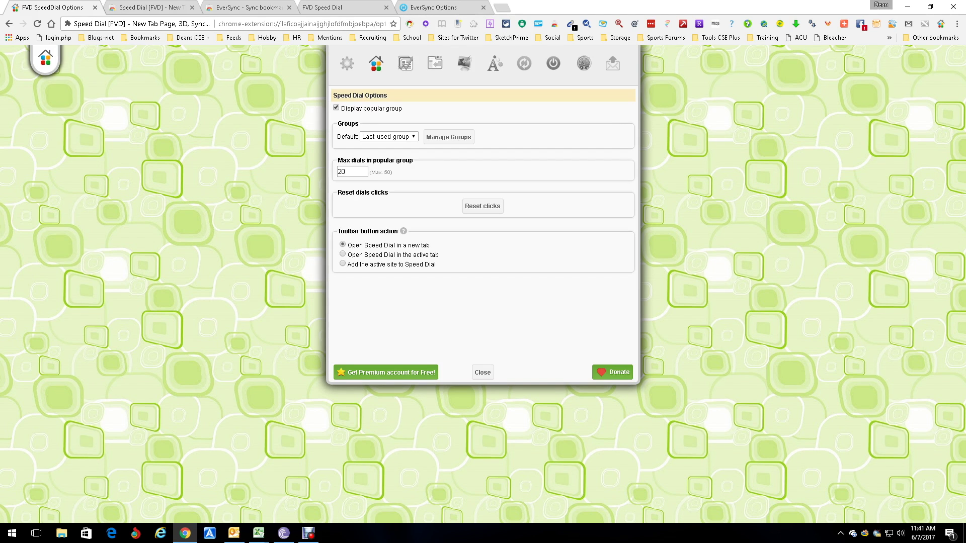
left_click(434, 63)
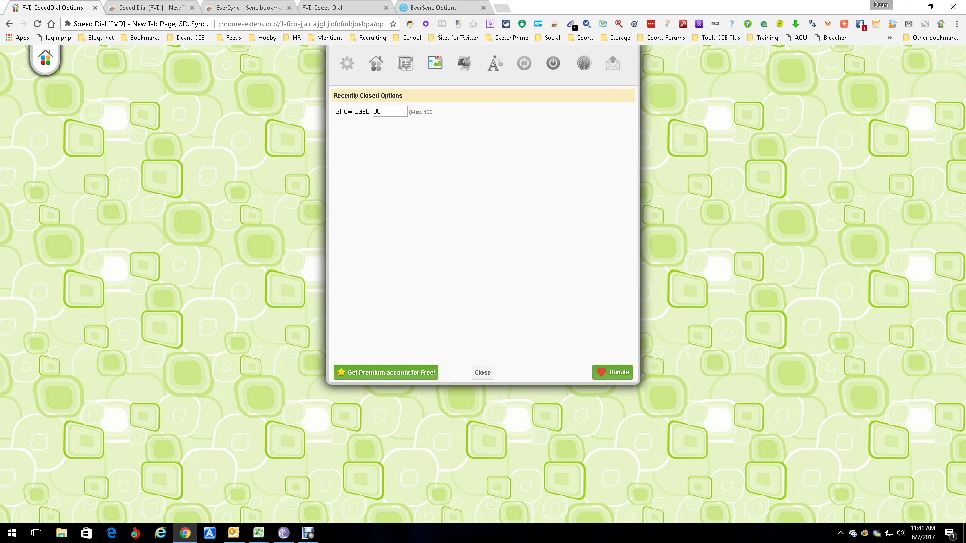
left_click(464, 63)
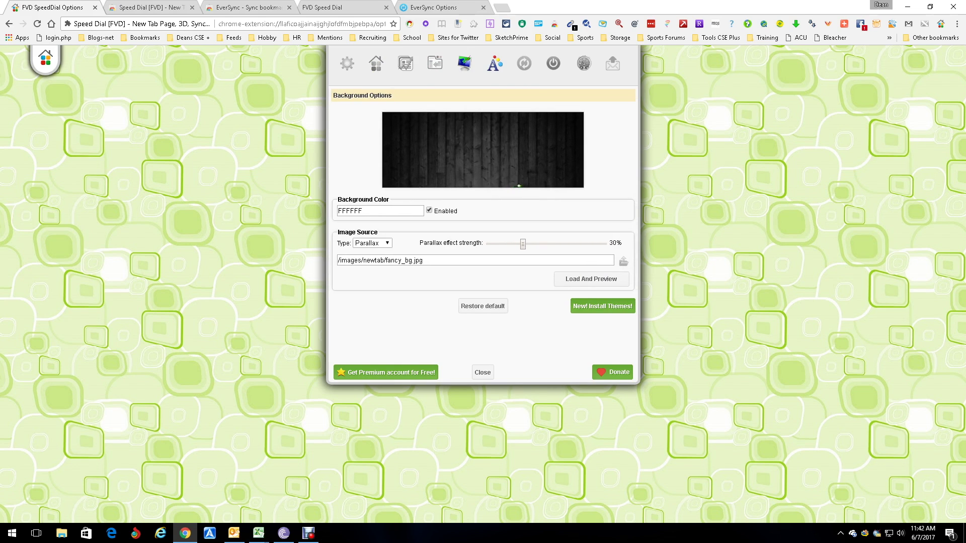
left_click(495, 63)
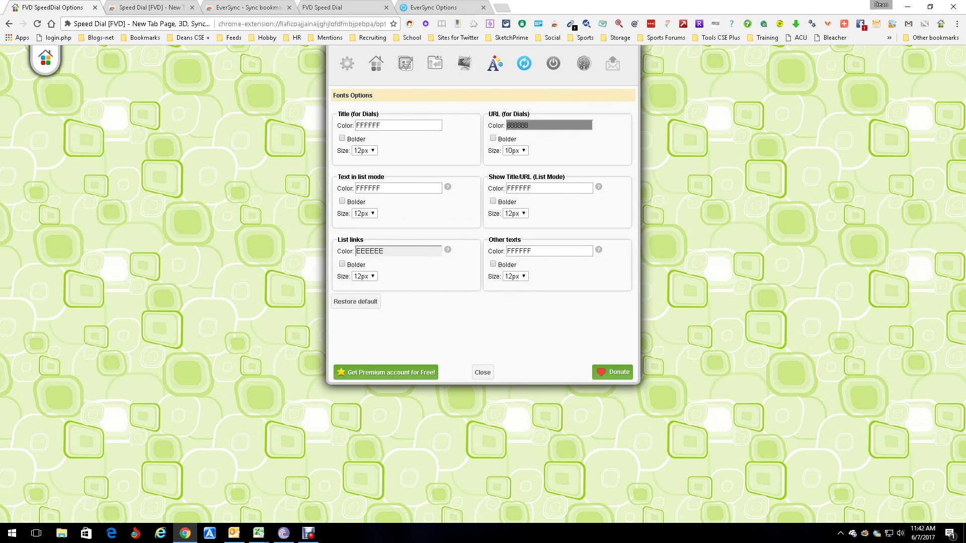
Step: Examine EverSync's account, SpeedDial, Bookmarks and Backups pages along with its Chrome Web Store listing
left_click(524, 64)
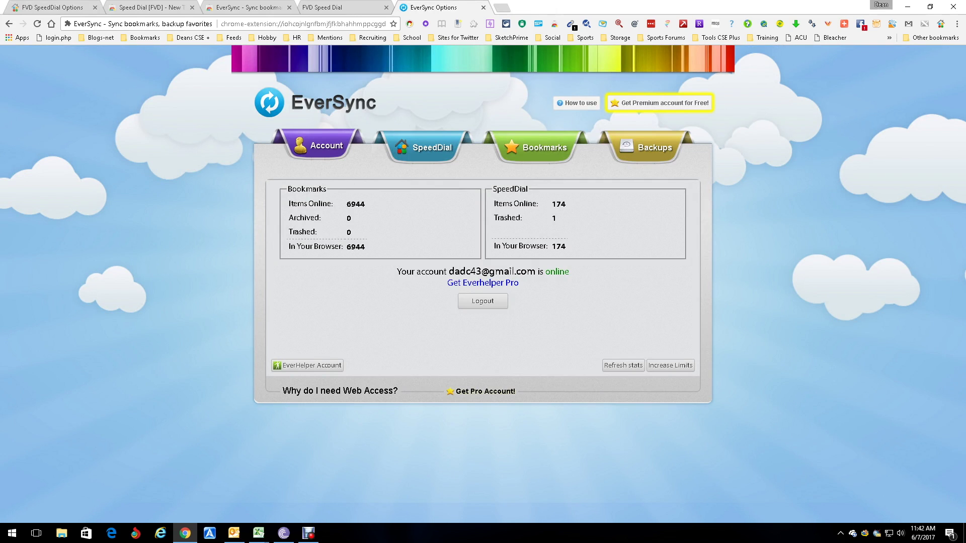
left_click(244, 7)
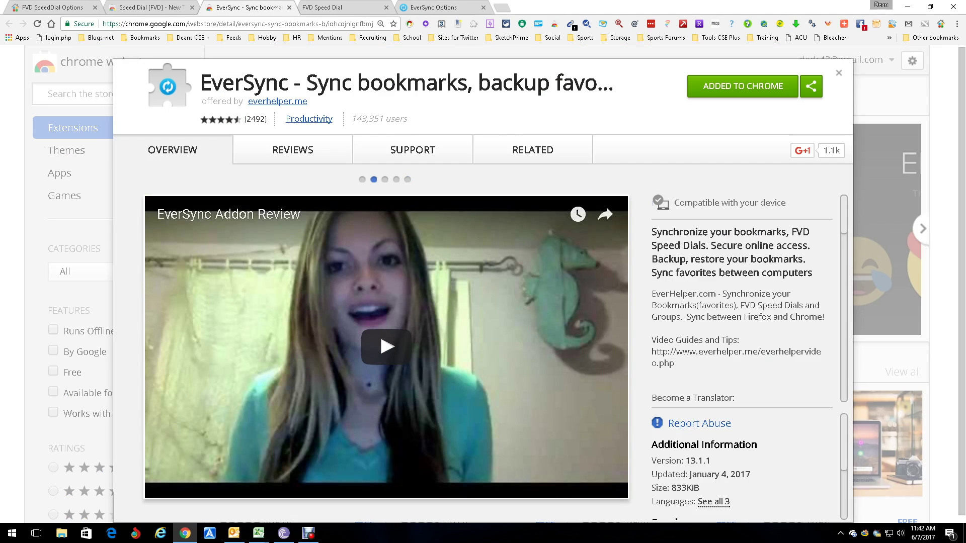
left_click(450, 7)
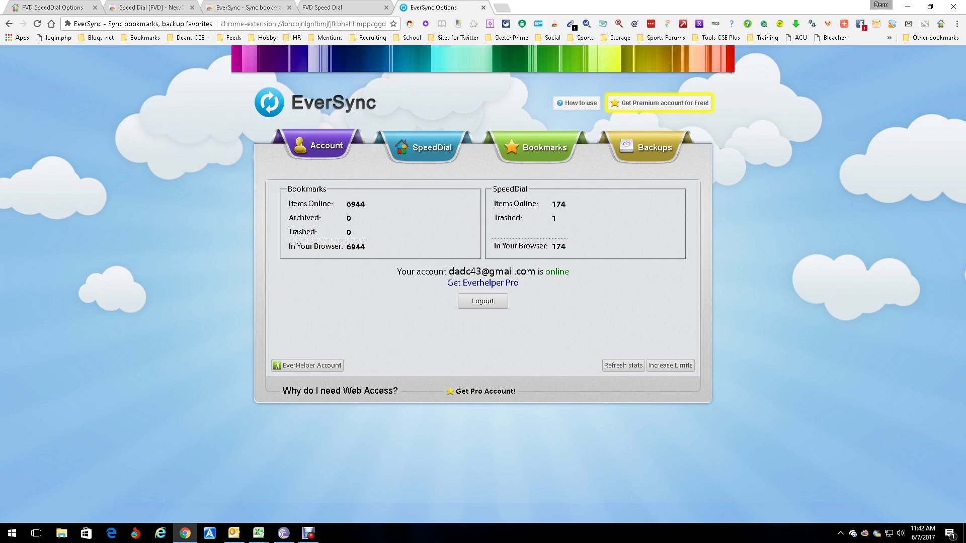
left_click(423, 147)
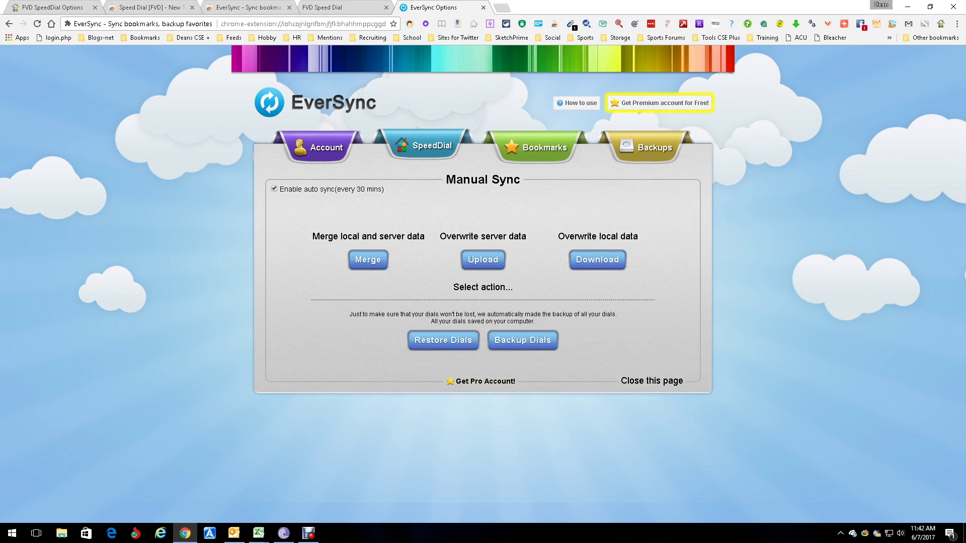
left_click(536, 147)
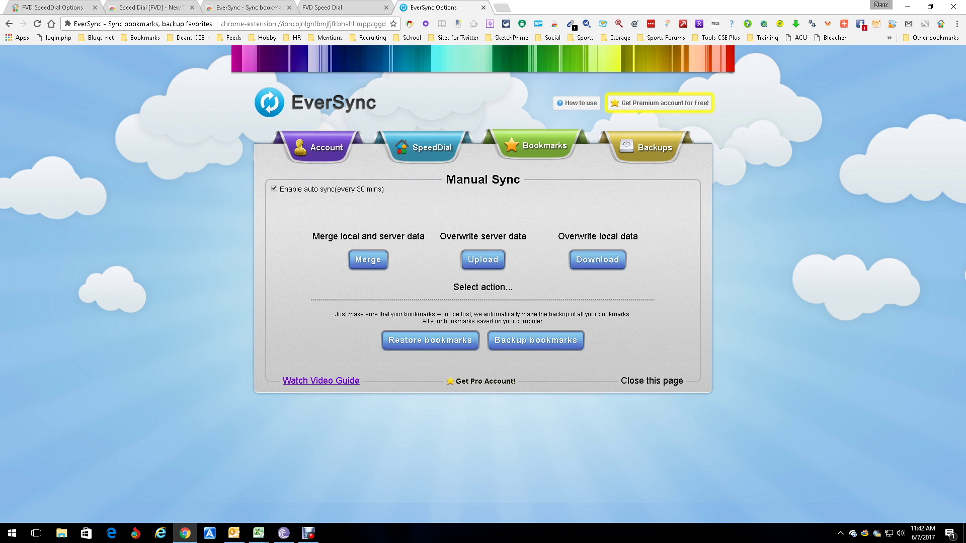
left_click(645, 146)
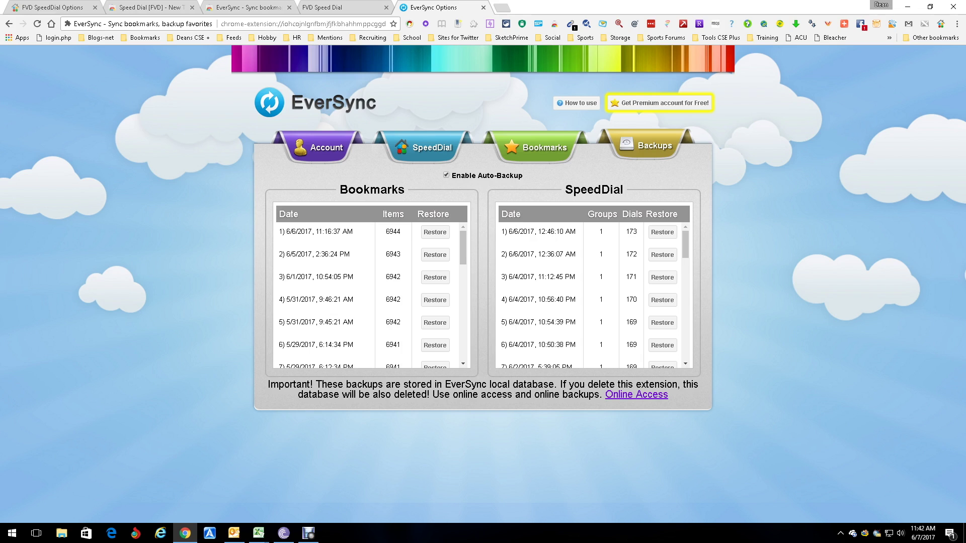
left_click(318, 146)
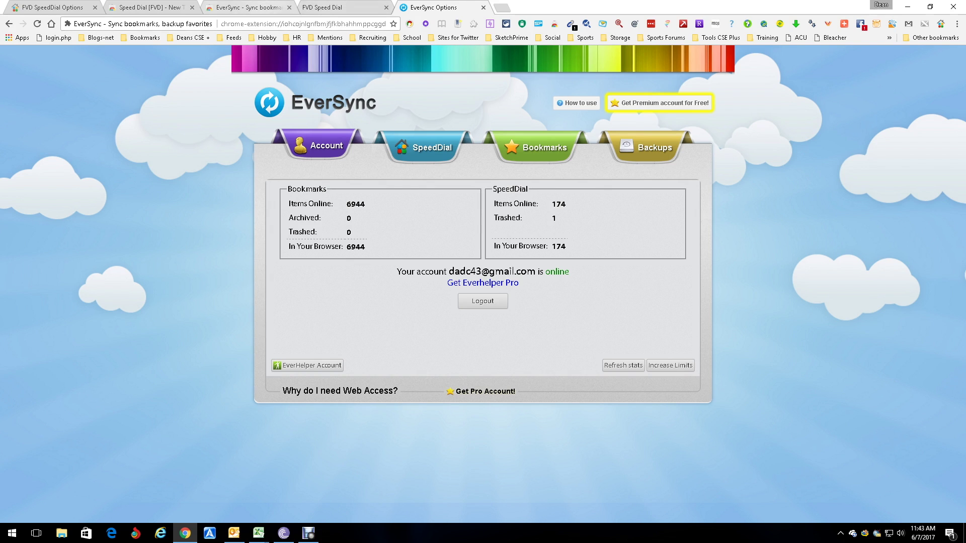
left_click(247, 7)
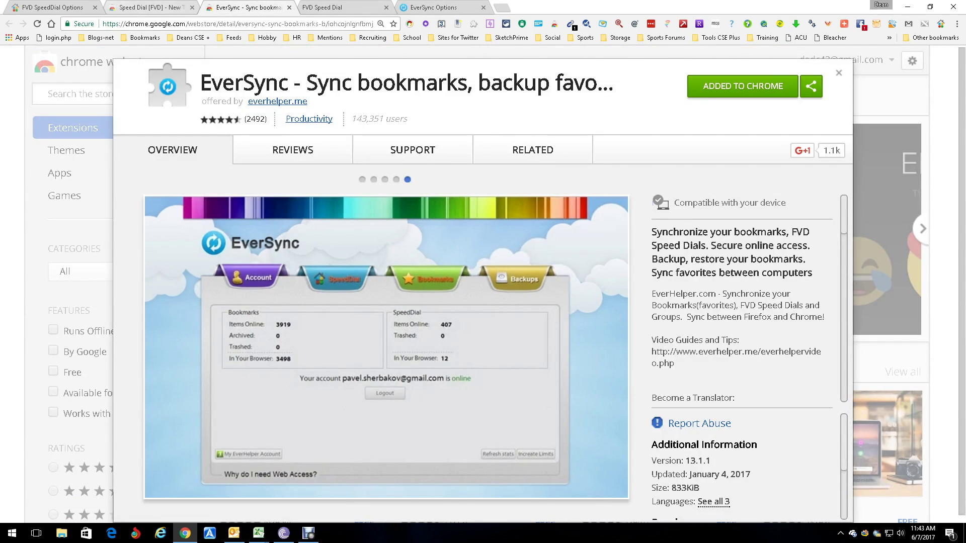
left_click(53, 7)
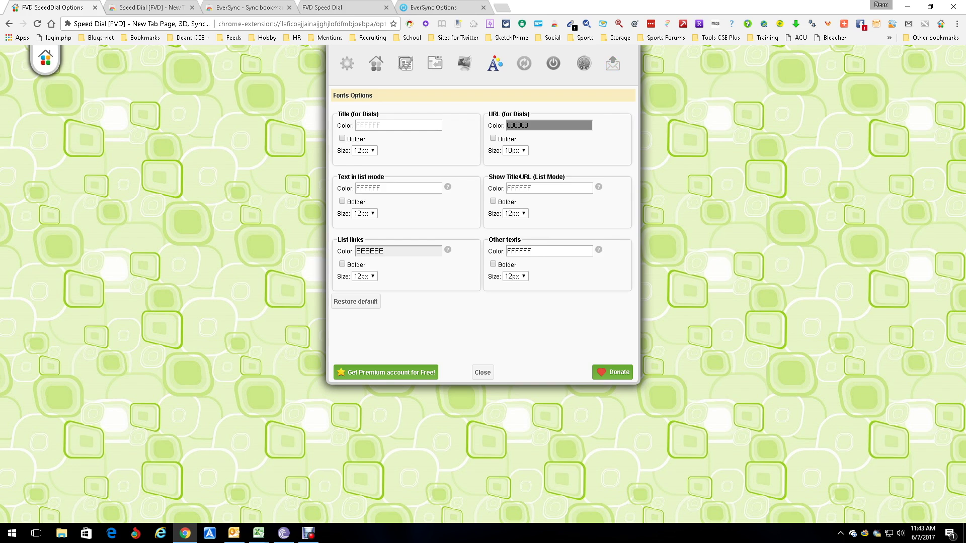
key("ctrl+shift+Tab")
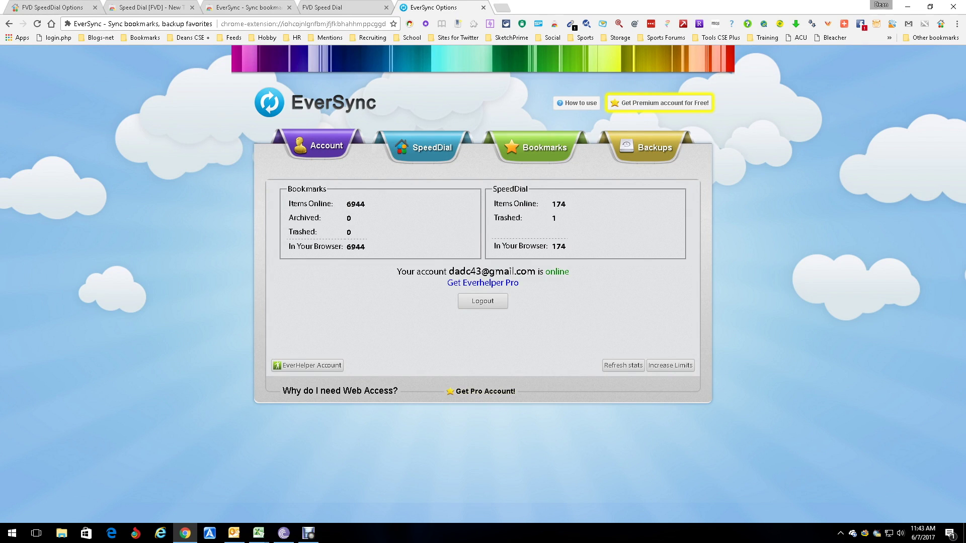
left_click(52, 7)
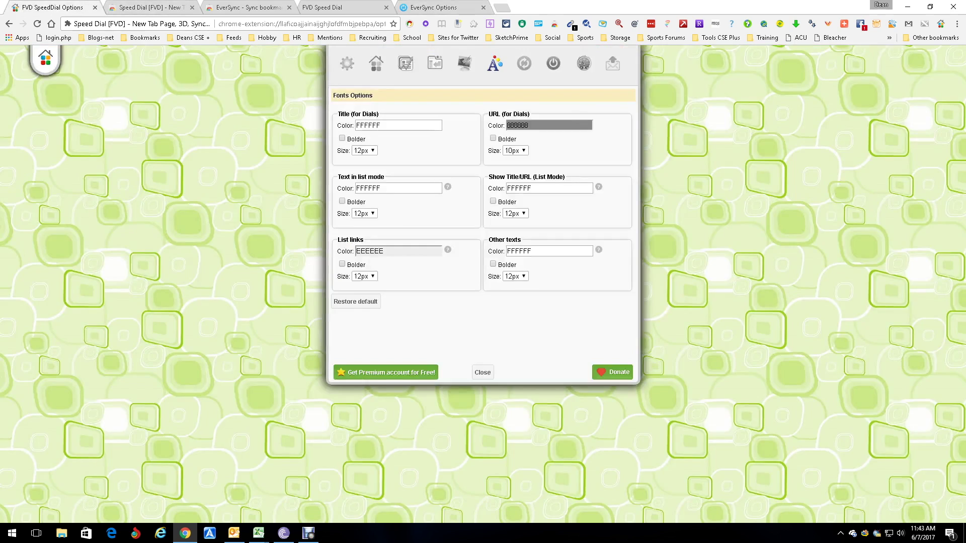
Step: Go back to the open Speed Dial page and look through the Default group's dials down to the empty slots
key("ctrl+4")
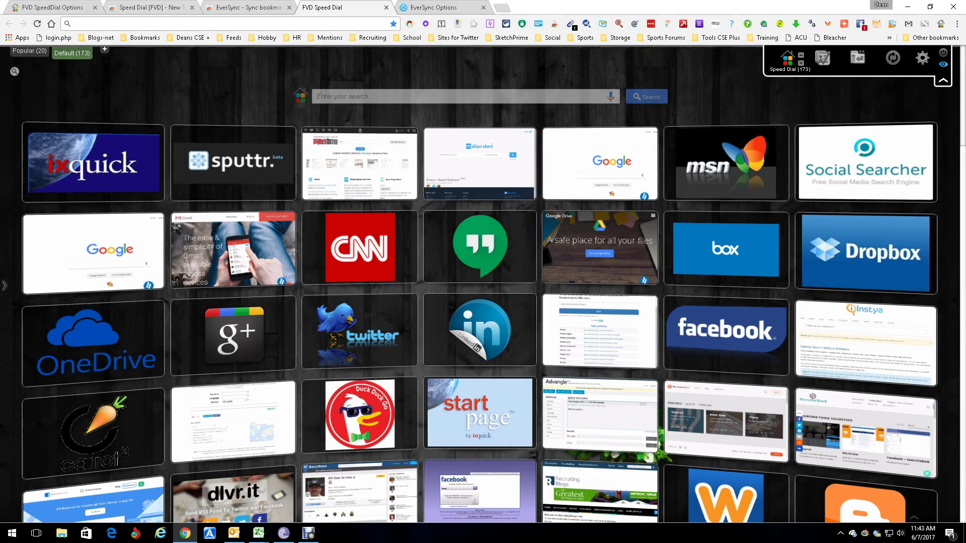
scroll(639, 332, "down", 20)
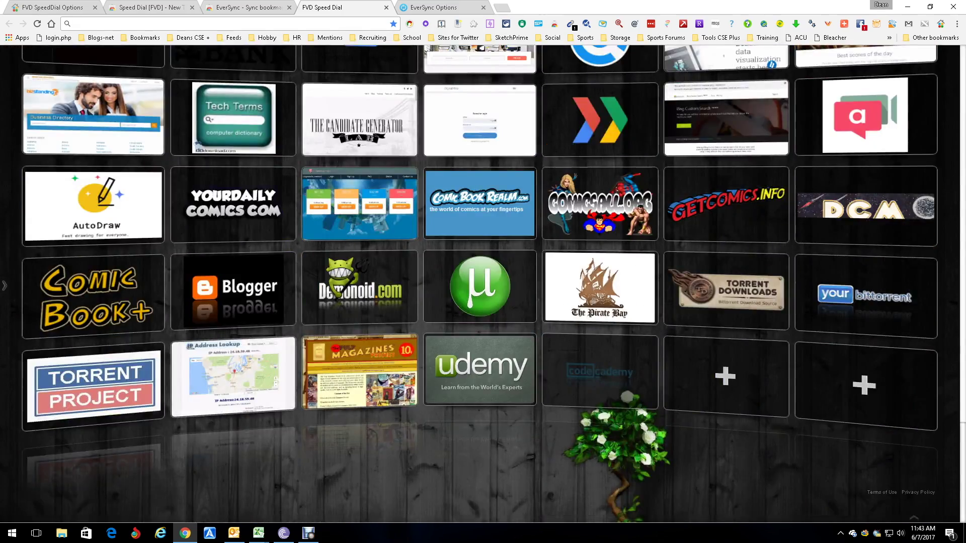
scroll(483, 285, "up", 20)
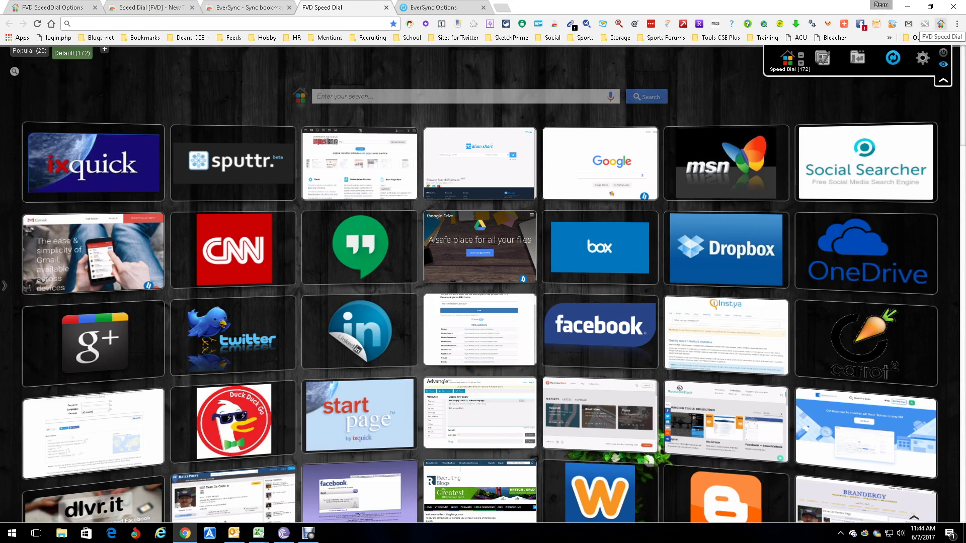
Step: Place the FVD Speed Dial and FVD Synchronizer extension icons side by side in the last row of Chrome's hidden extension icons
left_click(957, 24)
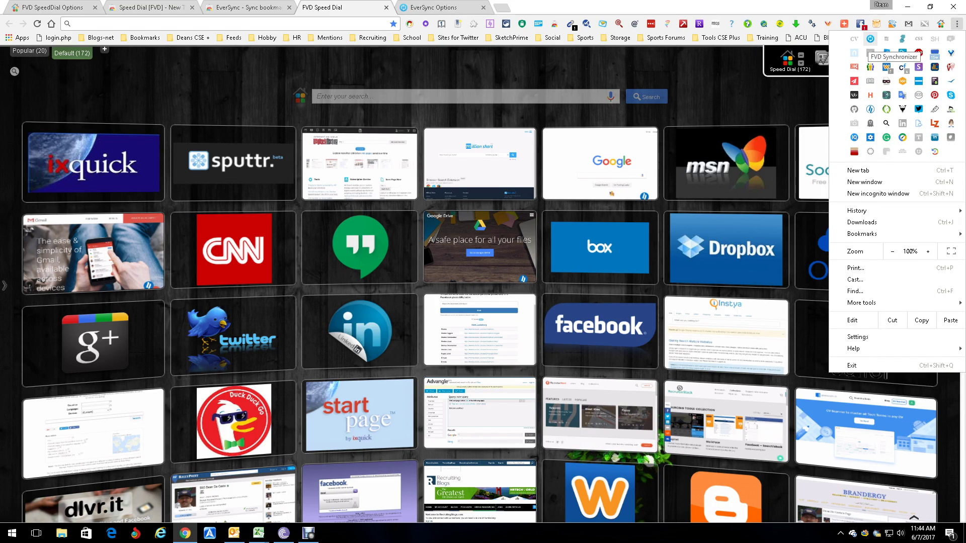
left_click(870, 39)
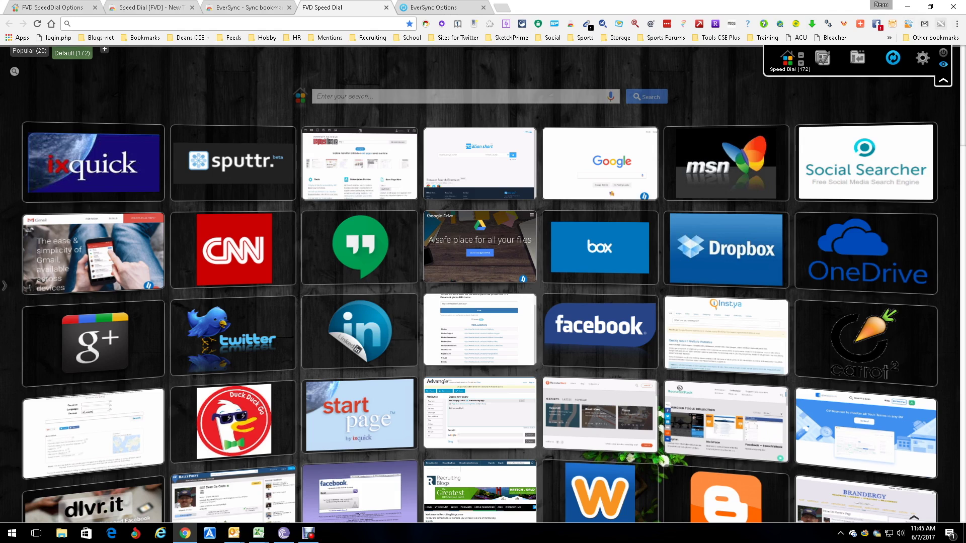
left_click(956, 24)
left_click_drag(879, 123, 879, 151)
left_click_drag(870, 39, 885, 151)
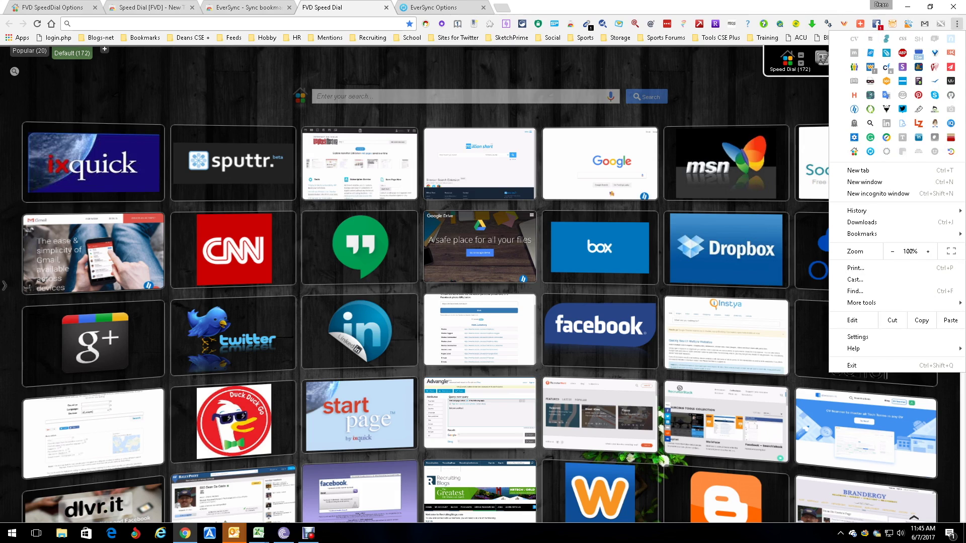
key("Escape")
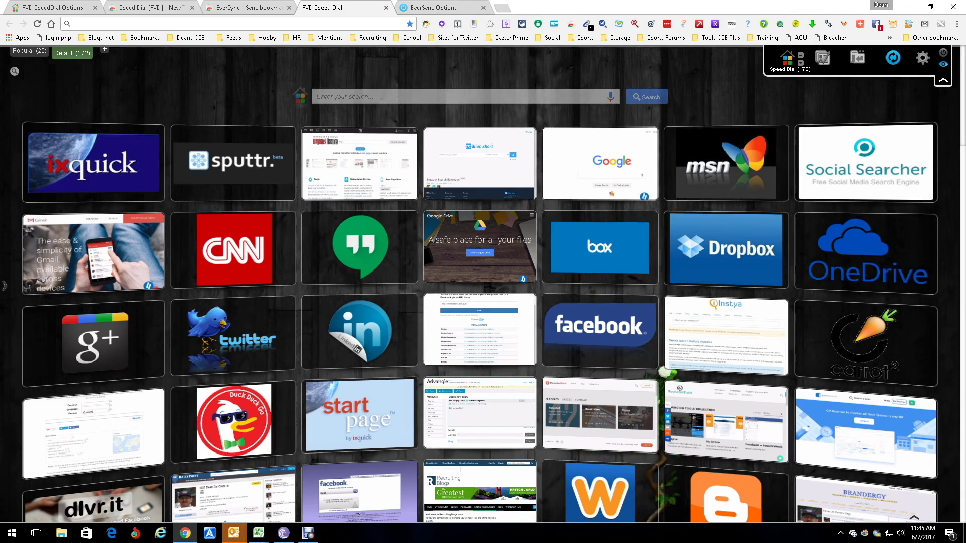
Step: Revisit the Chrome Web Store listings of Speed Dial [FVD] and EverSync
left_click(149, 7)
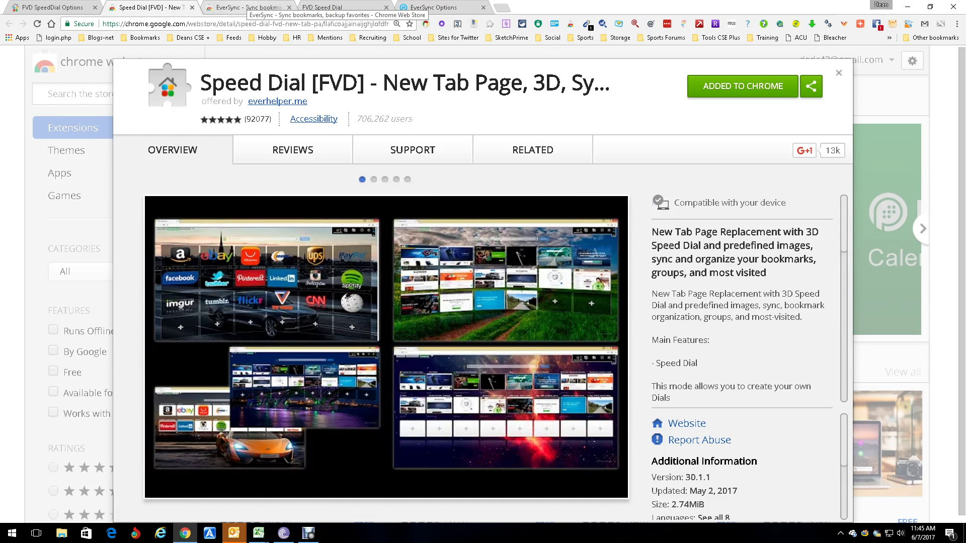
left_click(247, 7)
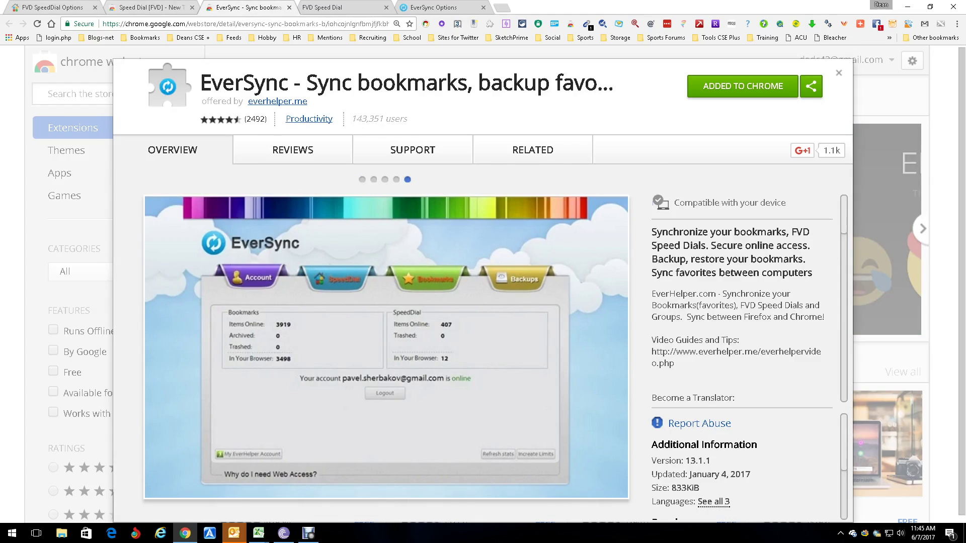